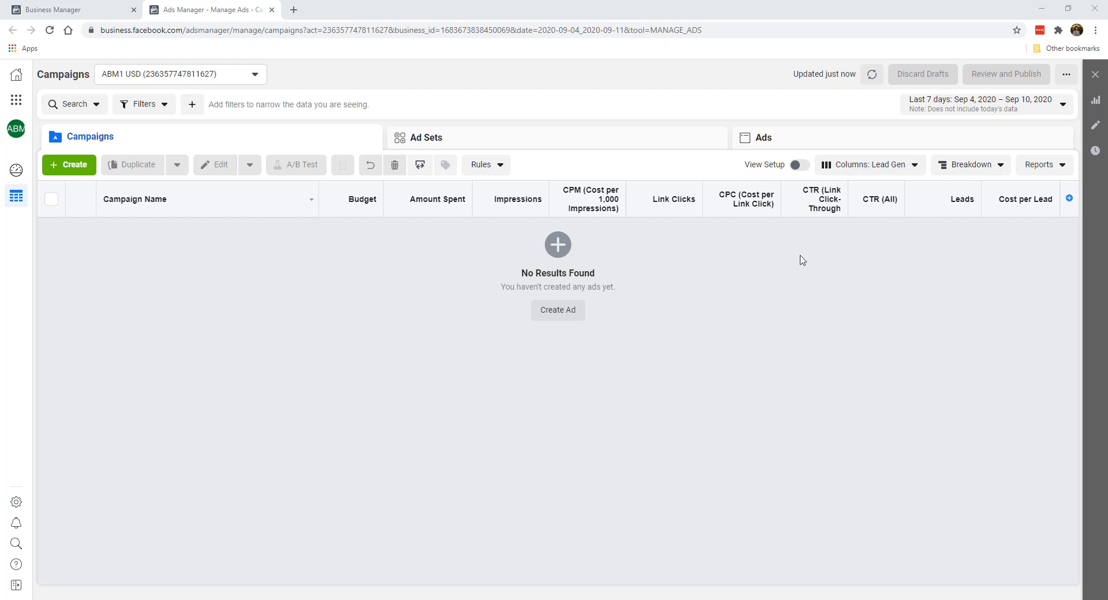
# Customize the Lead Gen column layout by removing the Leads and Cost per Lead columns
pyautogui.click(869, 167)
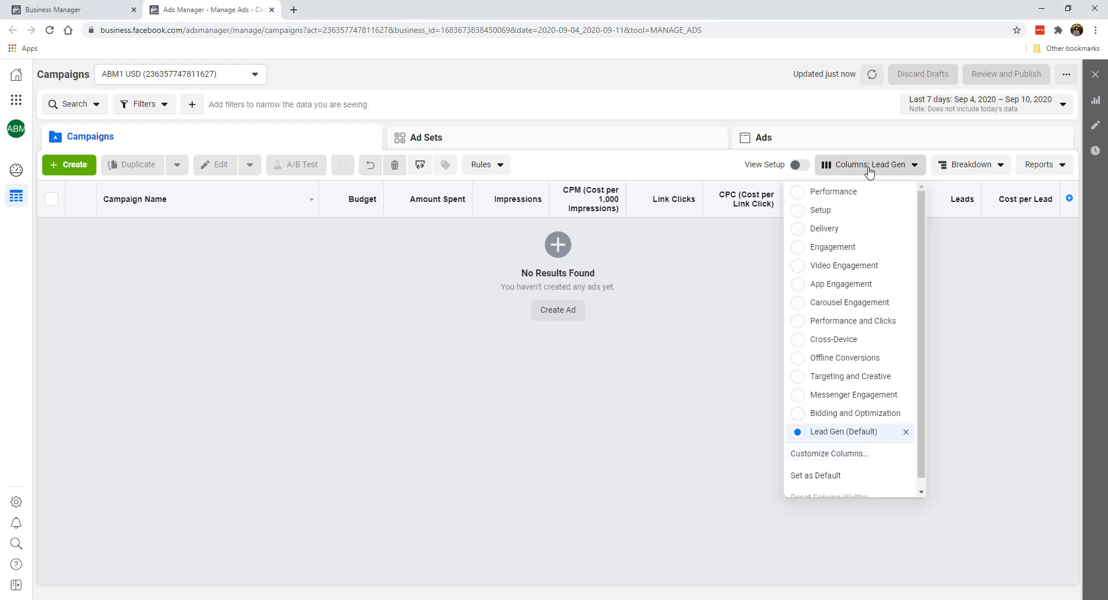
pyautogui.scroll(-1, 858, 403)
pyautogui.click(832, 447)
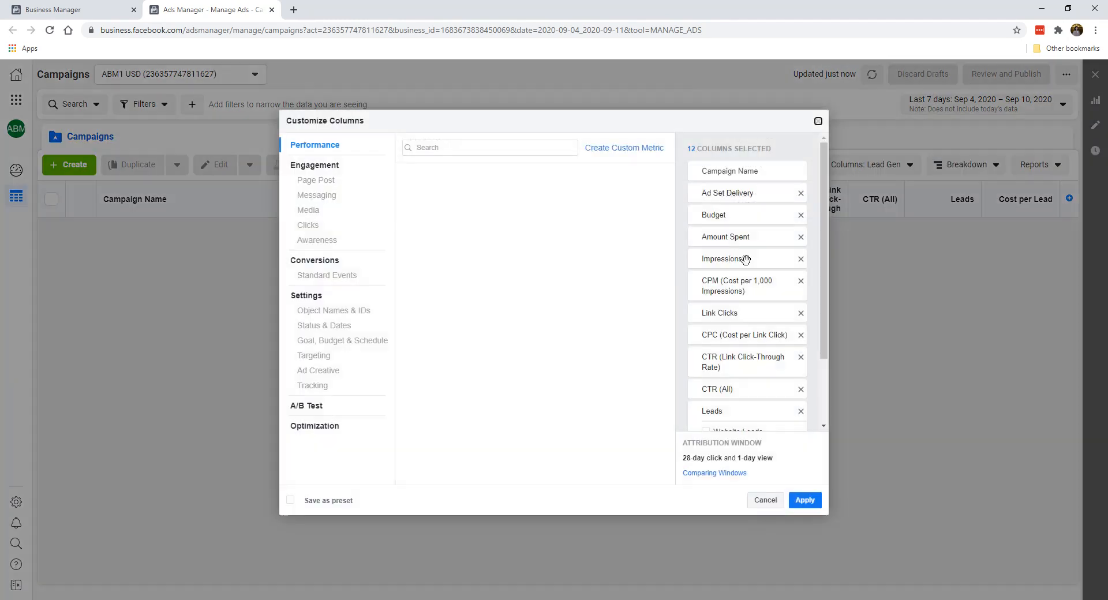
pyautogui.scroll(-2, 750, 277)
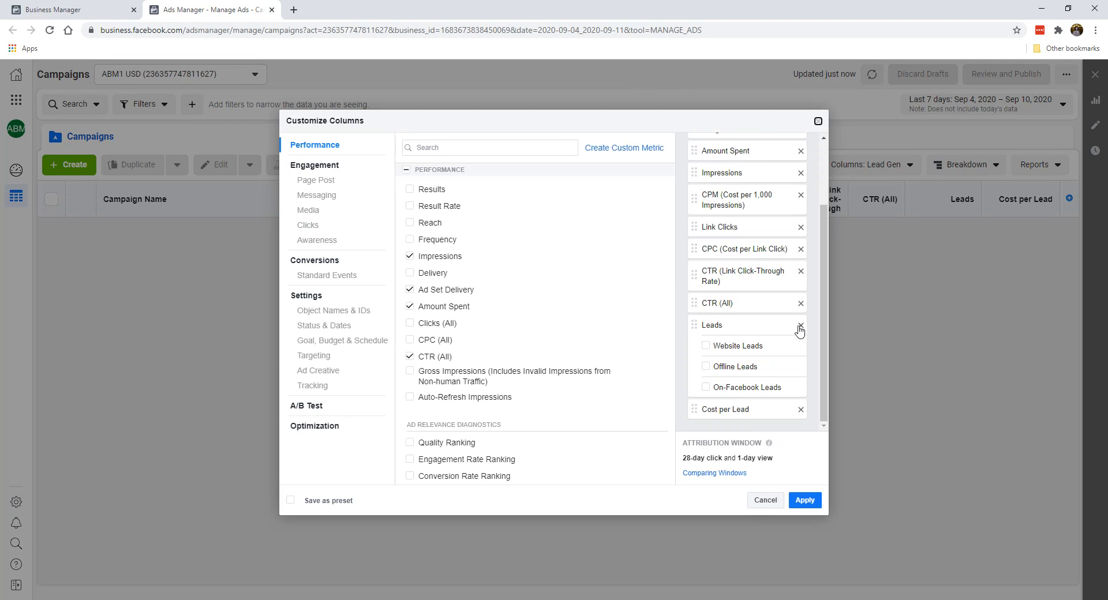
pyautogui.scroll(3, 780, 346)
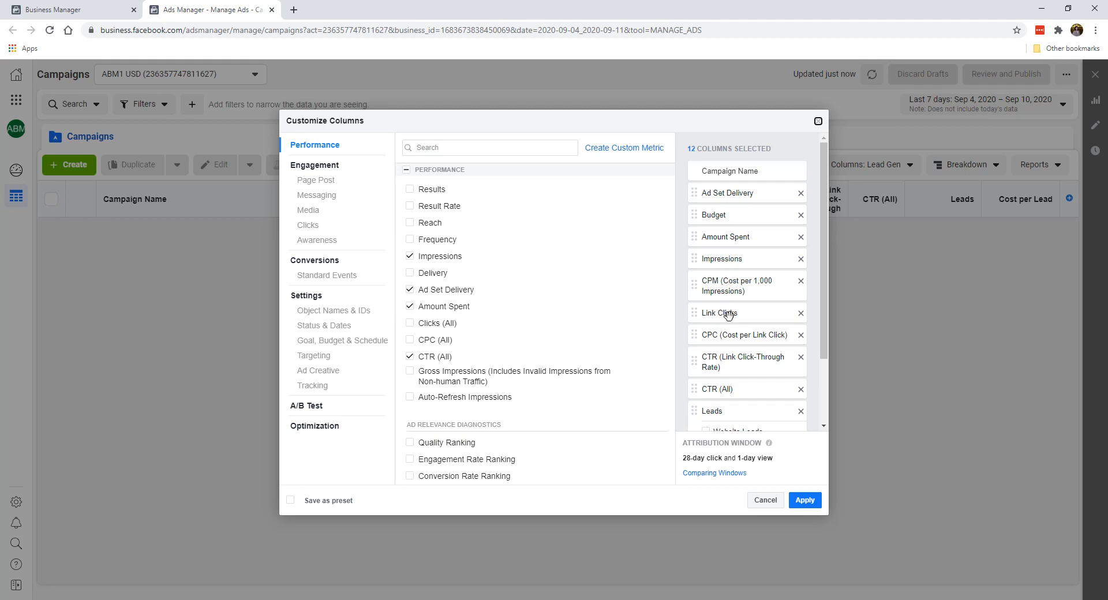
pyautogui.scroll(-1, 725, 348)
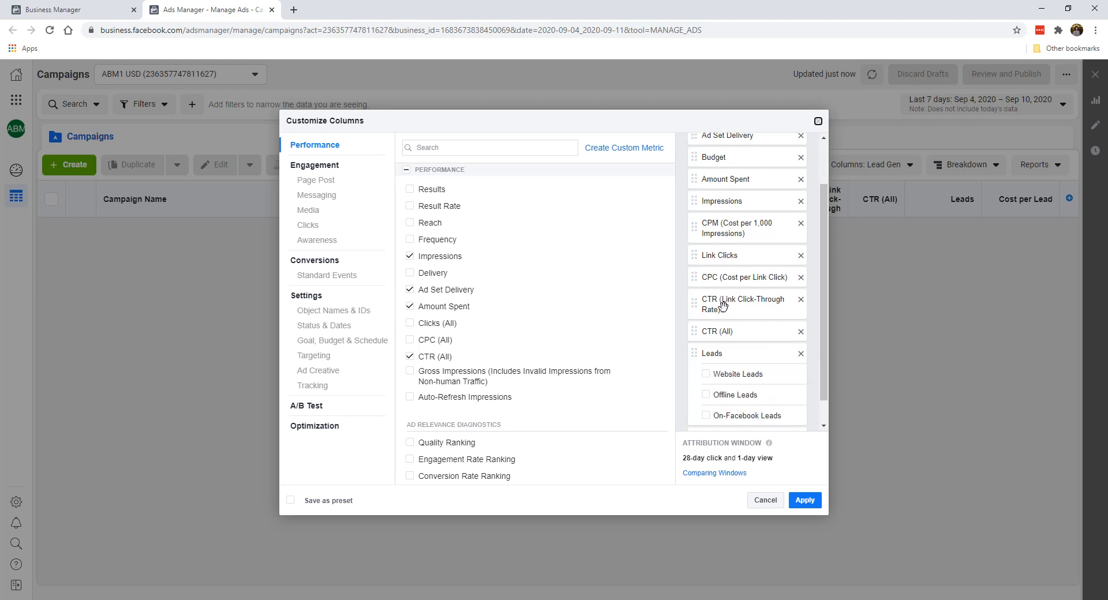
pyautogui.scroll(-1, 730, 341)
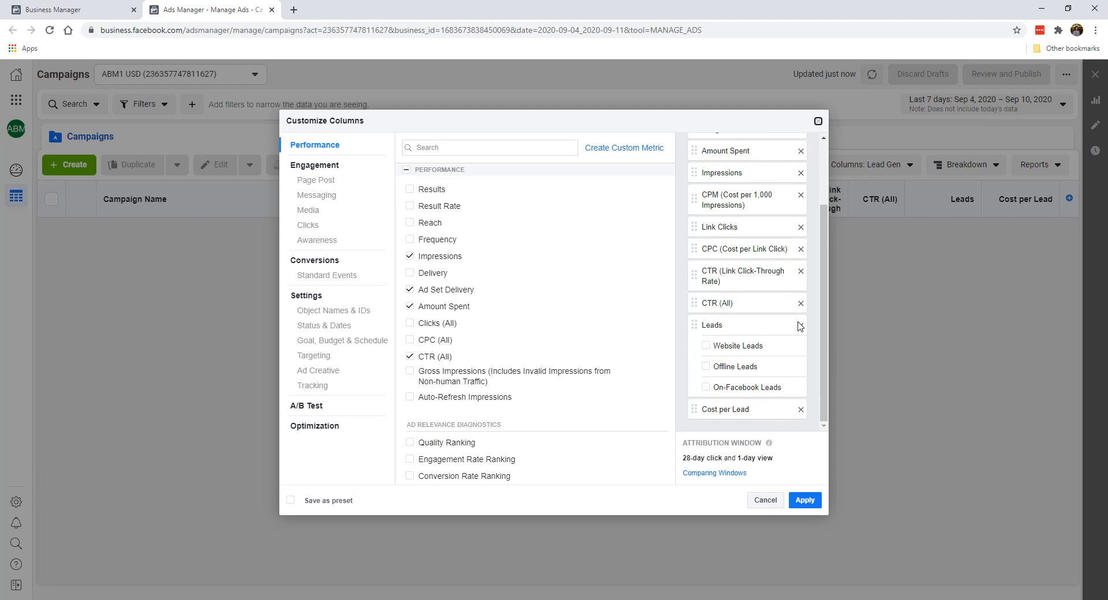
pyautogui.scroll(1, 803, 399)
pyautogui.click(800, 347)
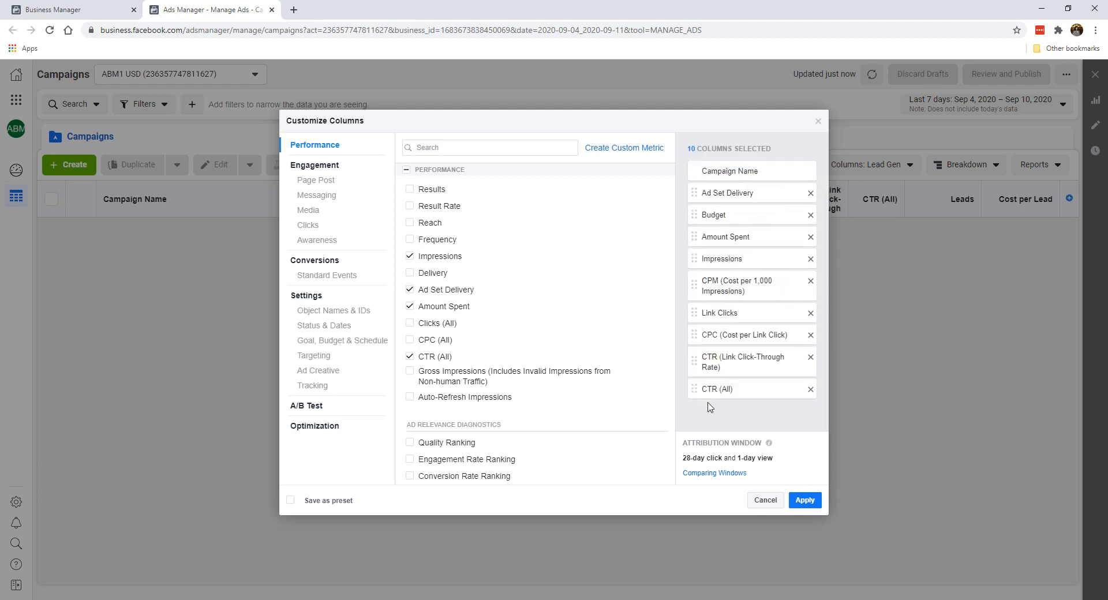
# Find the purchase metrics with "purc" and add the total, value and cost columns for Purchases
pyautogui.click(482, 150)
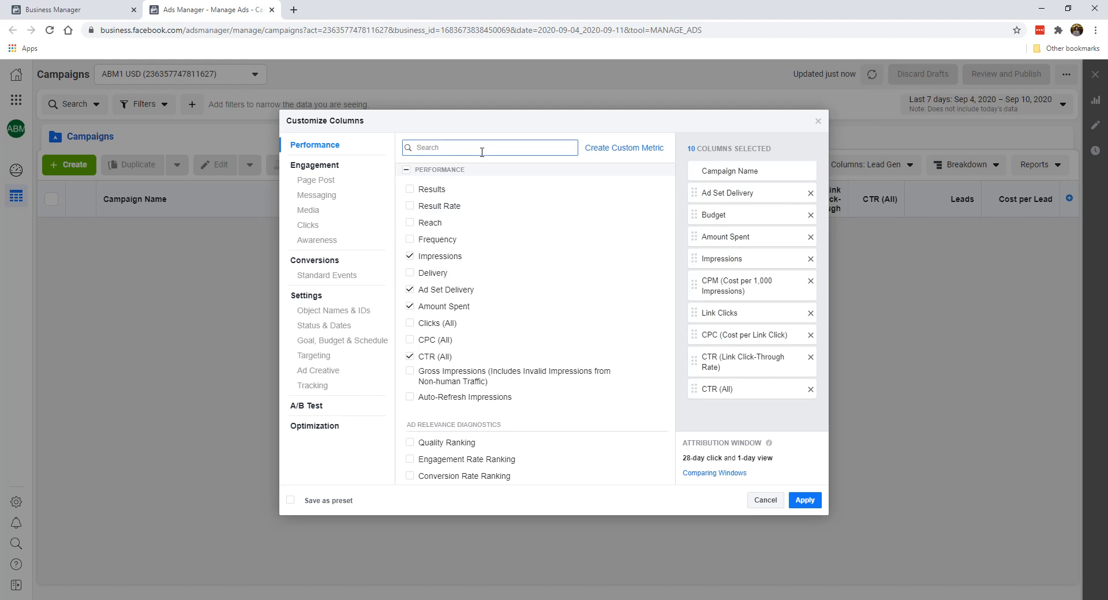
pyautogui.write('purc')
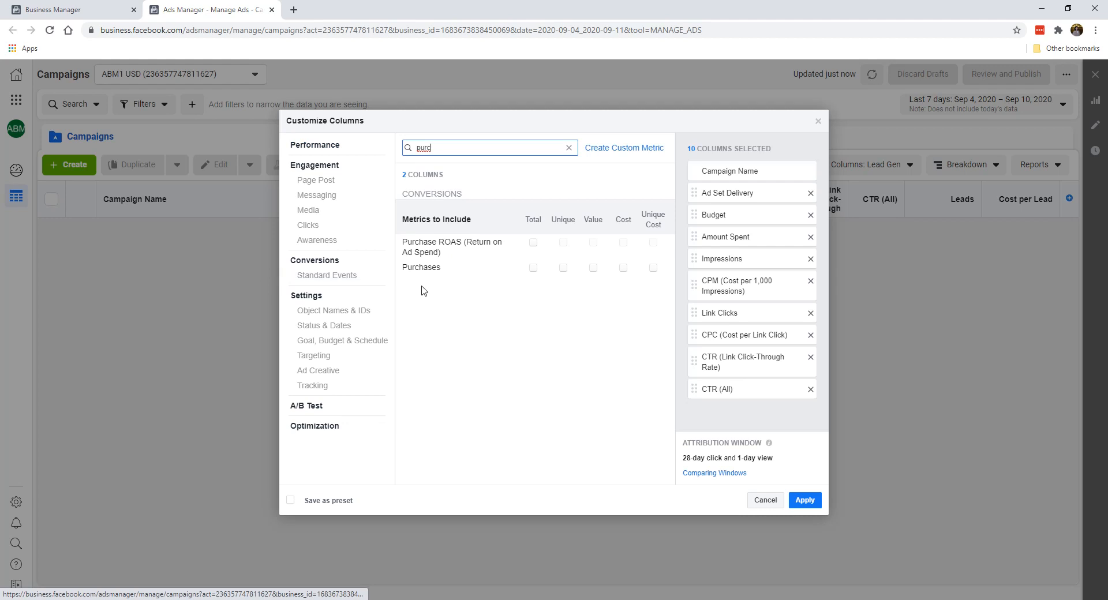
pyautogui.click(533, 268)
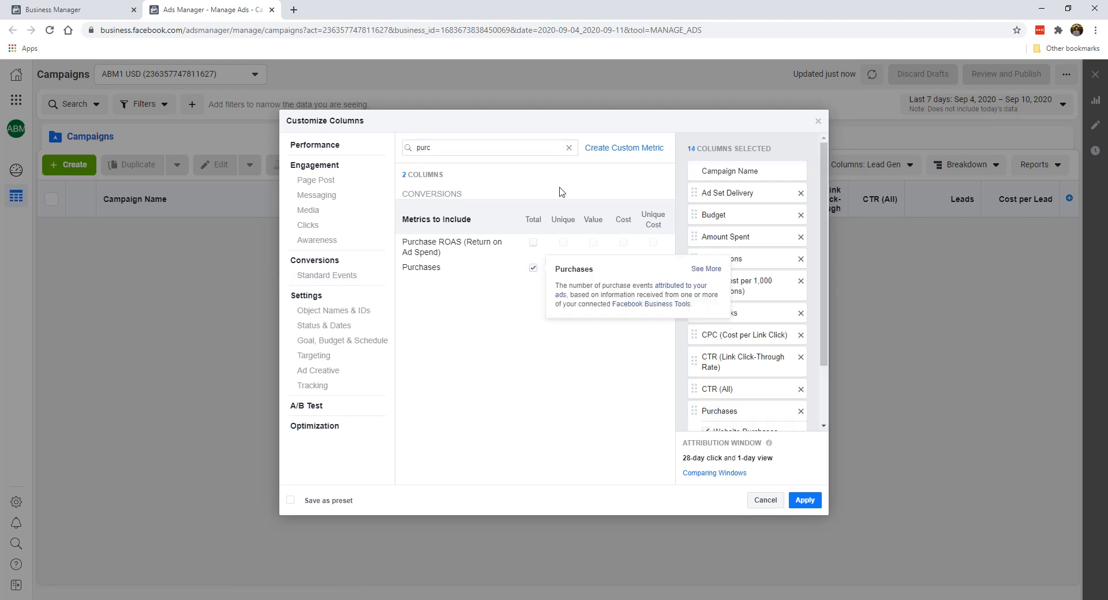
pyautogui.click(593, 267)
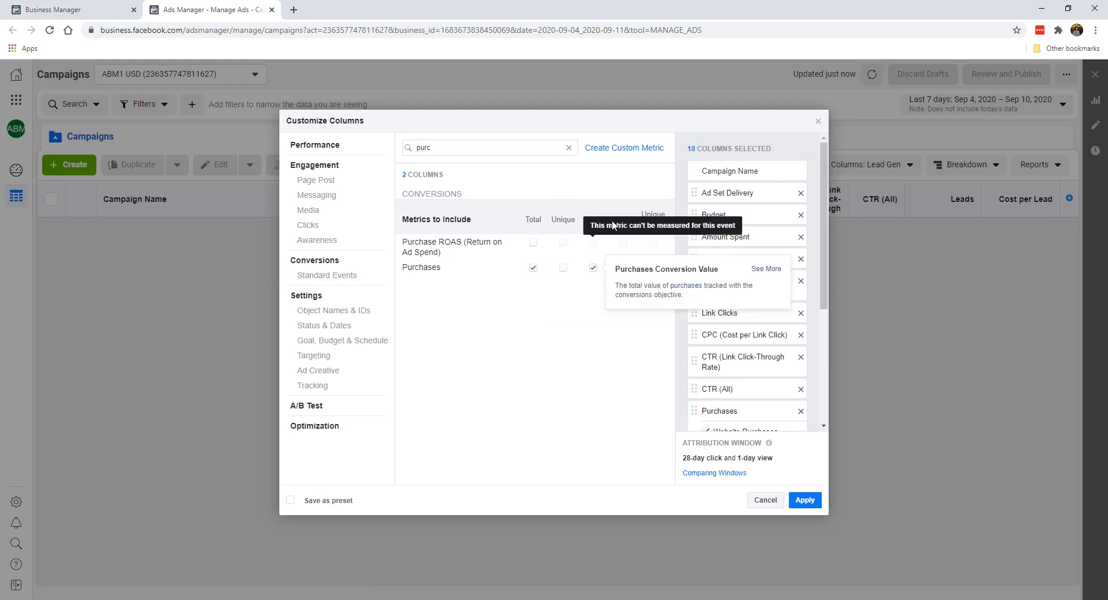
pyautogui.click(624, 268)
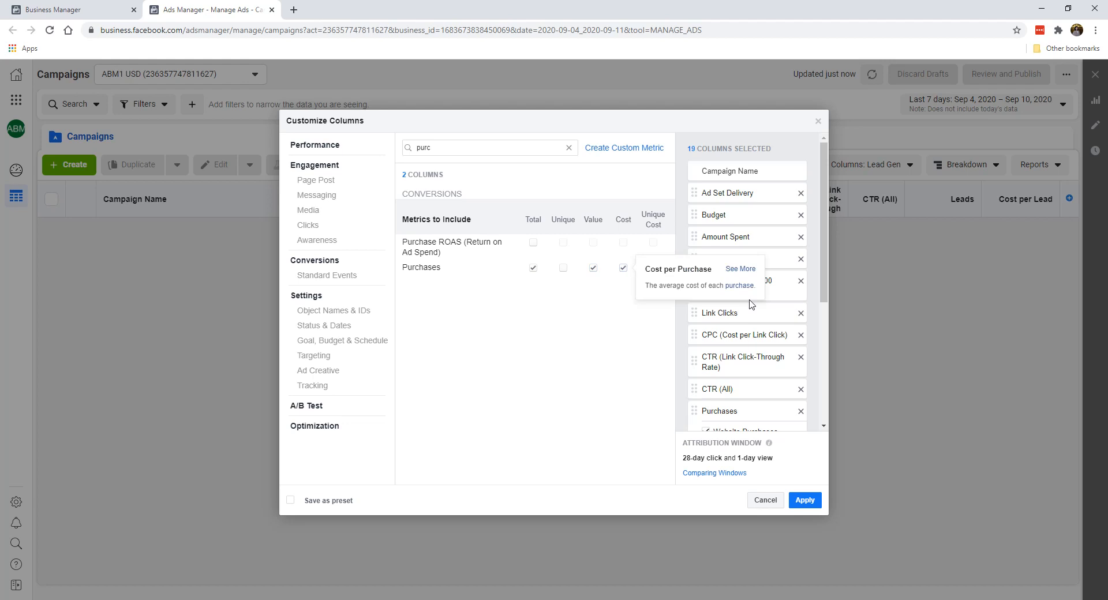
# Exclude the Website, Offline and On-Facebook Purchases breakdowns from the Purchases column
pyautogui.scroll(-4, 814, 300)
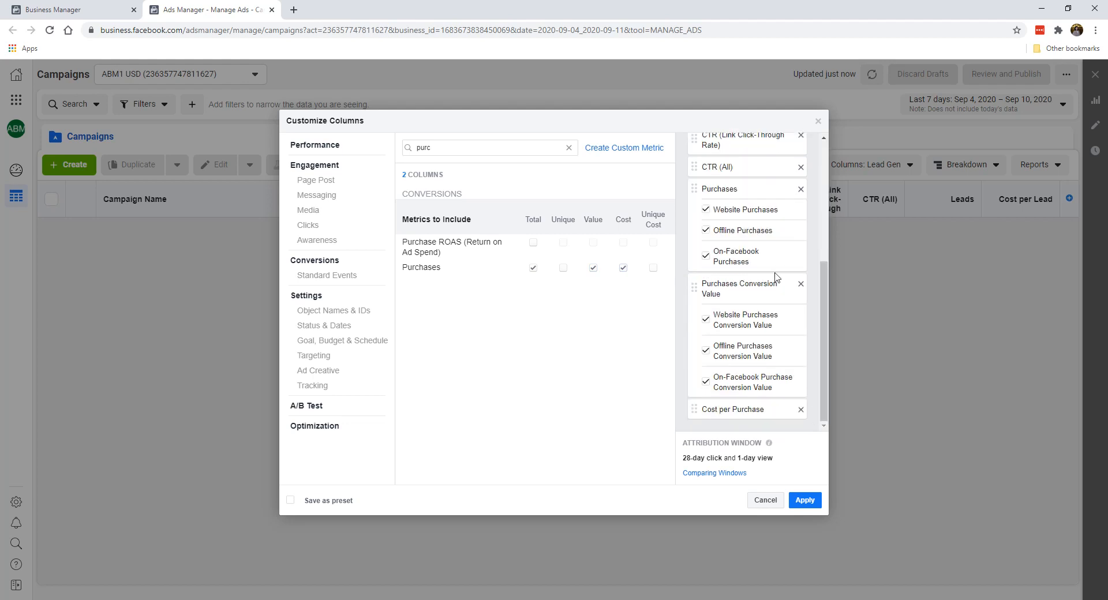
pyautogui.scroll(1, 824, 306)
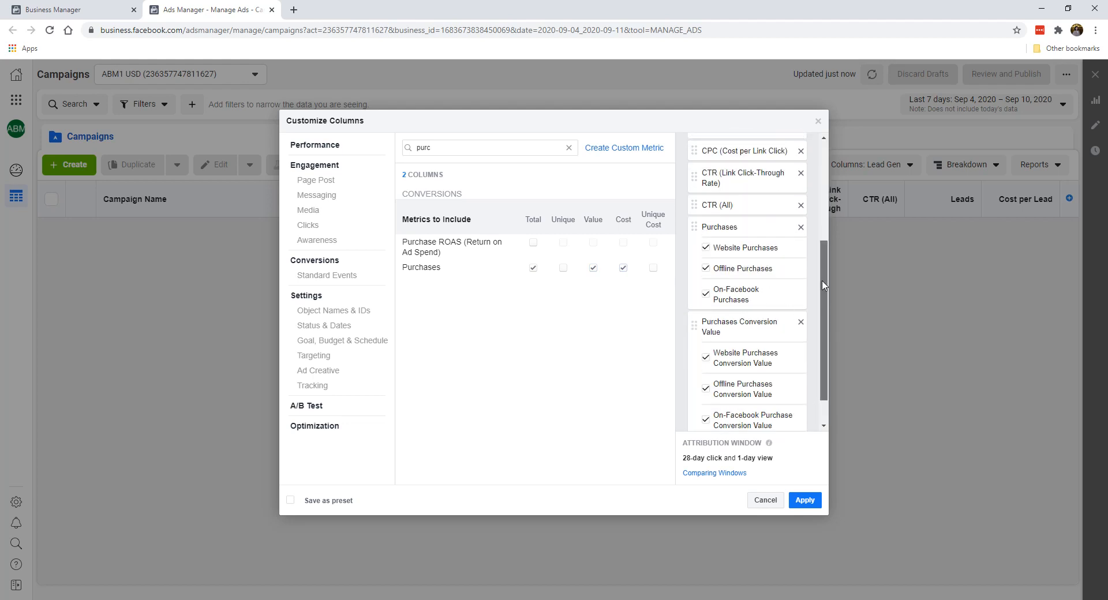
pyautogui.click(705, 248)
pyautogui.click(706, 268)
pyautogui.click(706, 294)
# Exclude the website, offline and On-Facebook breakdowns from Purchases Conversion Value and review the selected columns
pyautogui.scroll(-1, 706, 300)
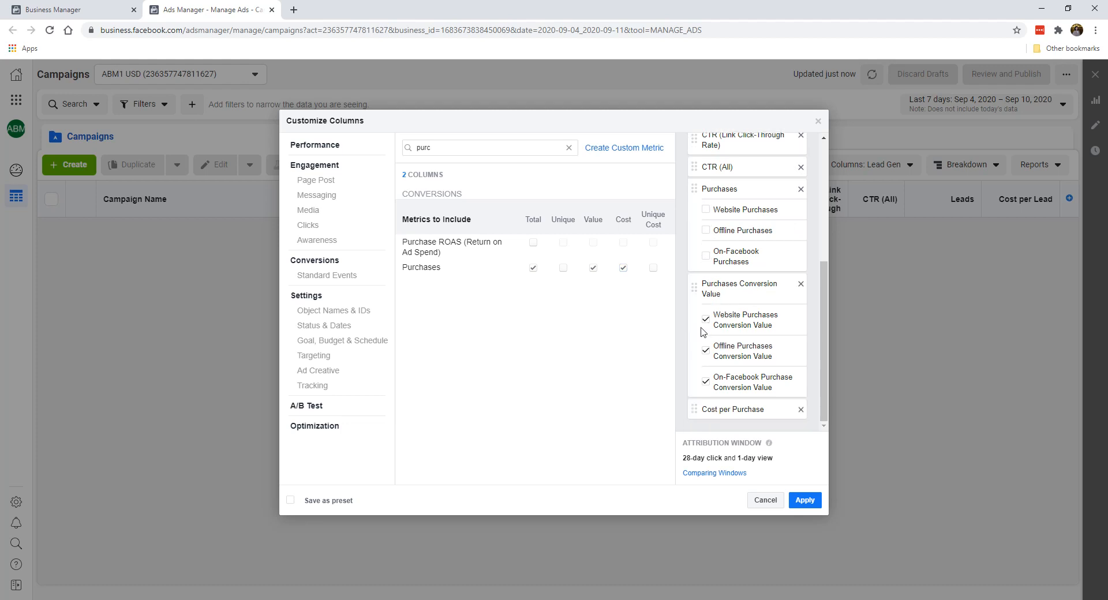
pyautogui.click(705, 322)
pyautogui.click(705, 350)
pyautogui.click(705, 382)
pyautogui.scroll(1, 718, 364)
pyautogui.scroll(-1, 734, 263)
pyautogui.scroll(2, 724, 309)
pyautogui.scroll(-2, 747, 297)
# Add the total Purchase ROAS (Return on Ad Spend) column and exclude its Website Purchase ROAS breakdown
pyautogui.moveTo(538, 247)
pyautogui.click(534, 243)
pyautogui.scroll(-1, 750, 316)
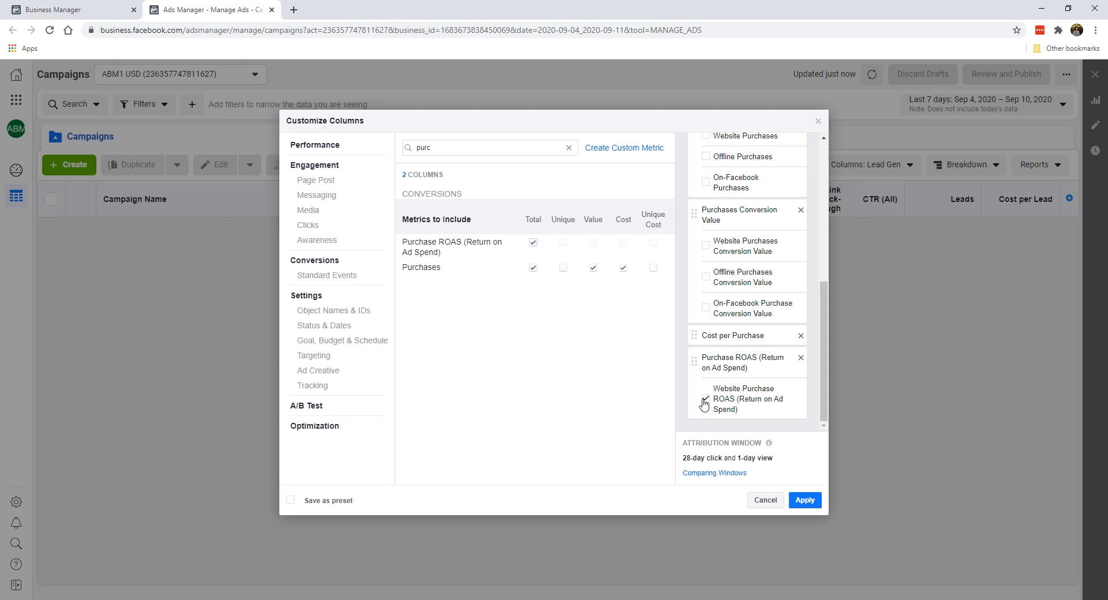
pyautogui.click(705, 399)
pyautogui.scroll(3, 769, 294)
pyautogui.scroll(-3, 769, 294)
# Save the column selection as a preset named "Purchase" and apply it
pyautogui.click(325, 503)
pyautogui.write('Purchases')
pyautogui.click(805, 500)
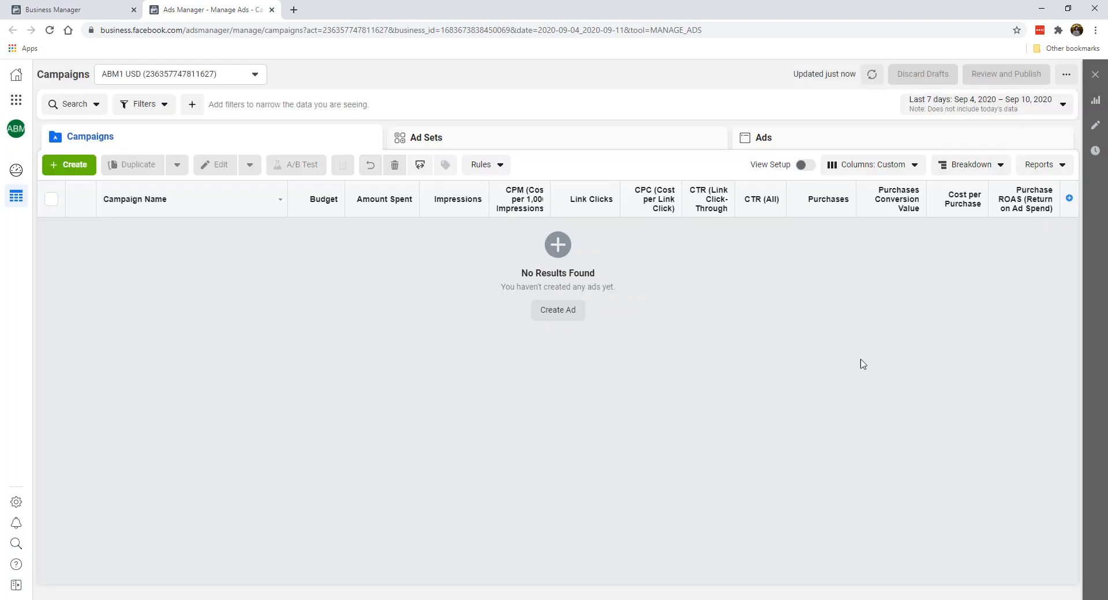
# Customize the Purchase columns again, adding the total, unique and cost columns for Adds to Cart
pyautogui.click(889, 167)
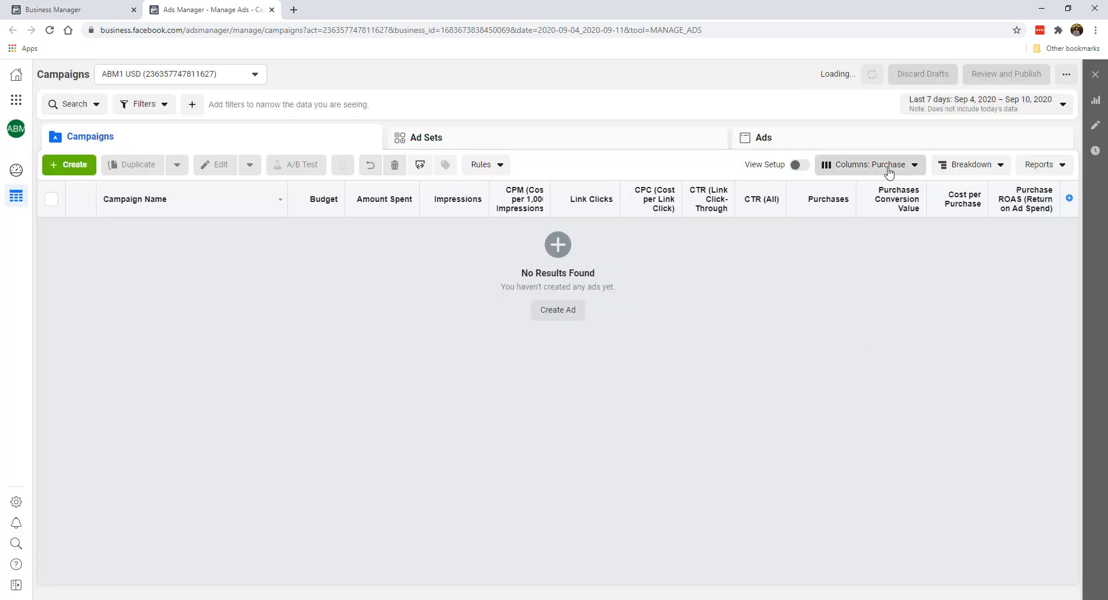
pyautogui.scroll(-1, 863, 335)
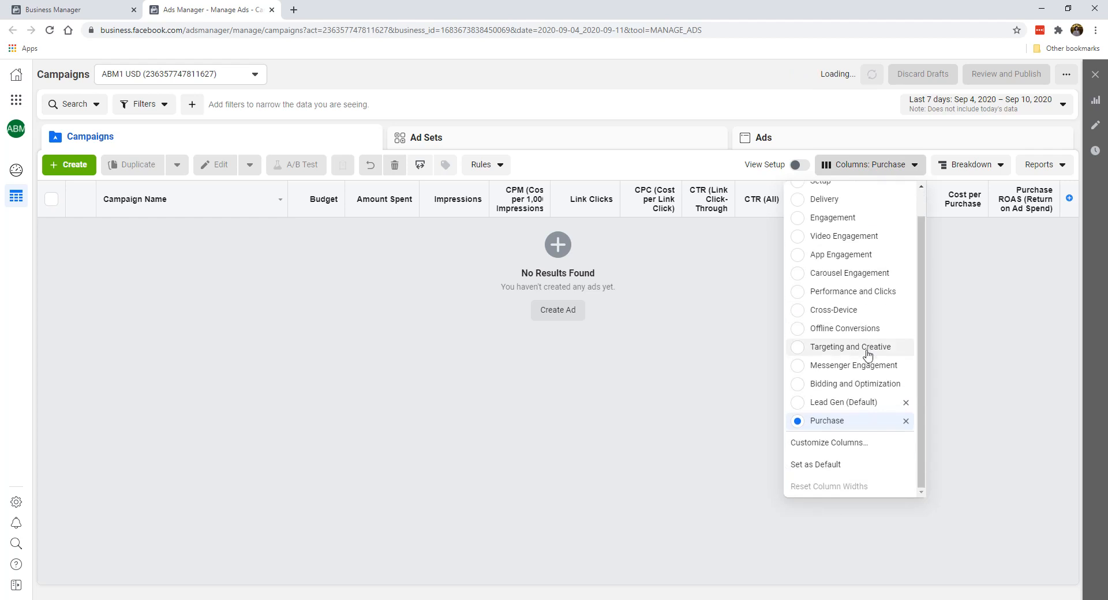
pyautogui.click(860, 444)
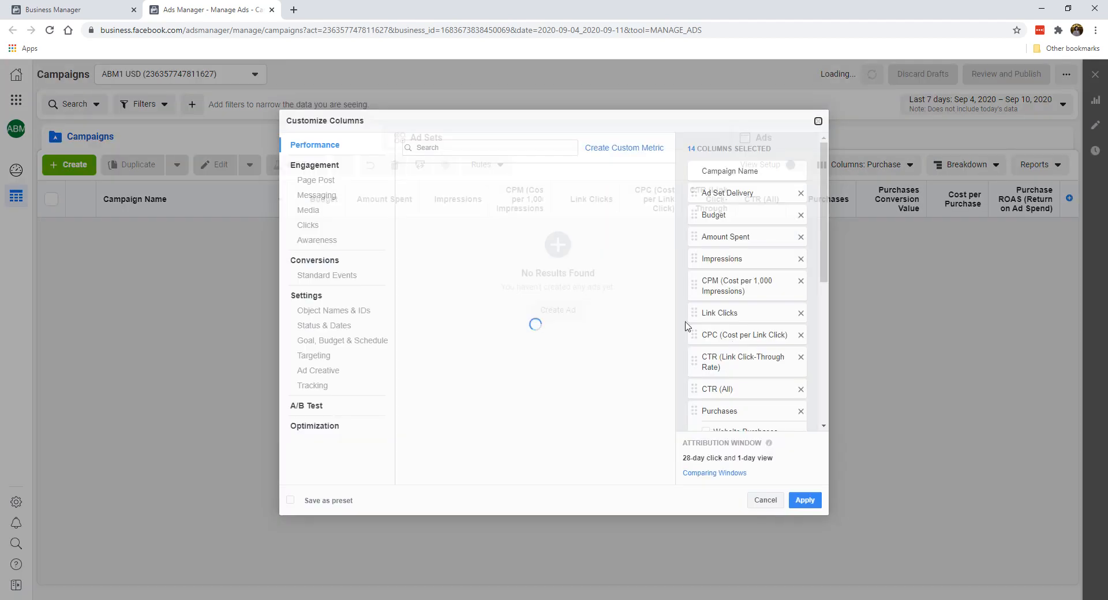
pyautogui.click(490, 148)
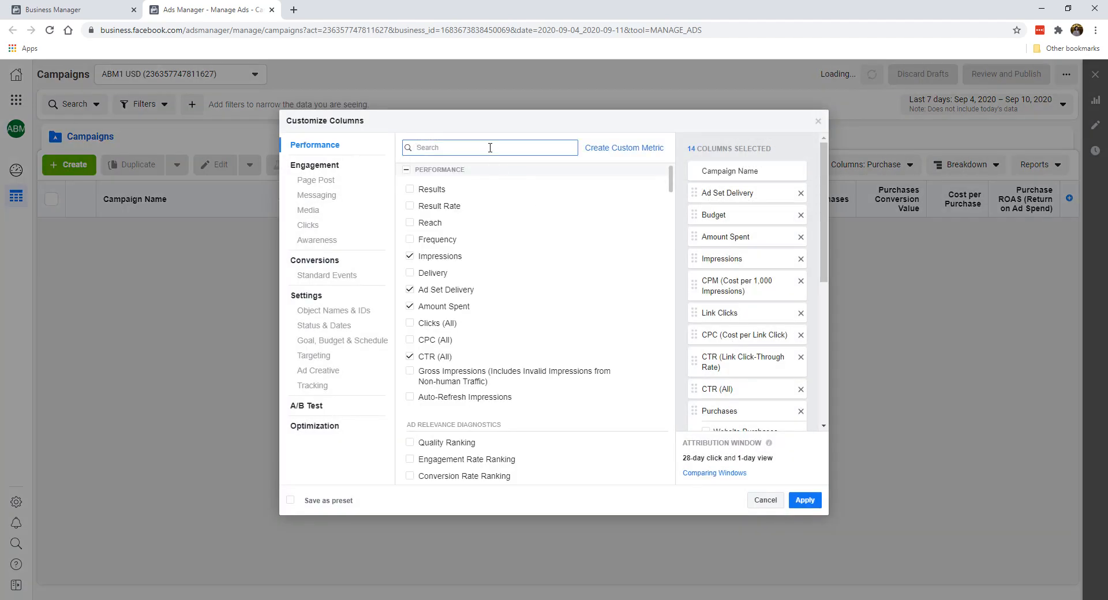
pyautogui.write('add')
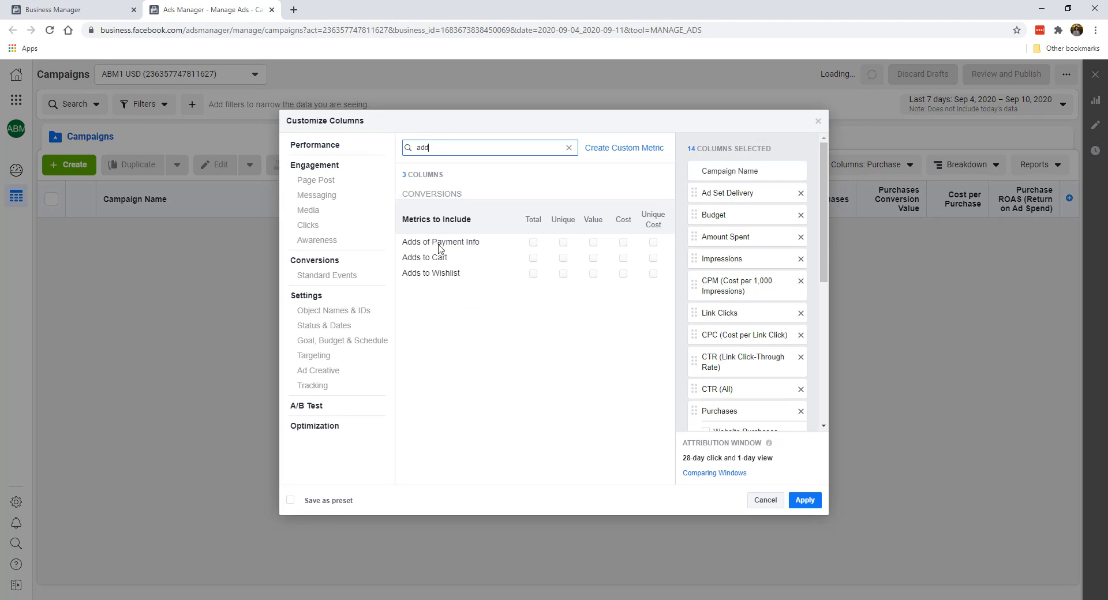
pyautogui.click(534, 259)
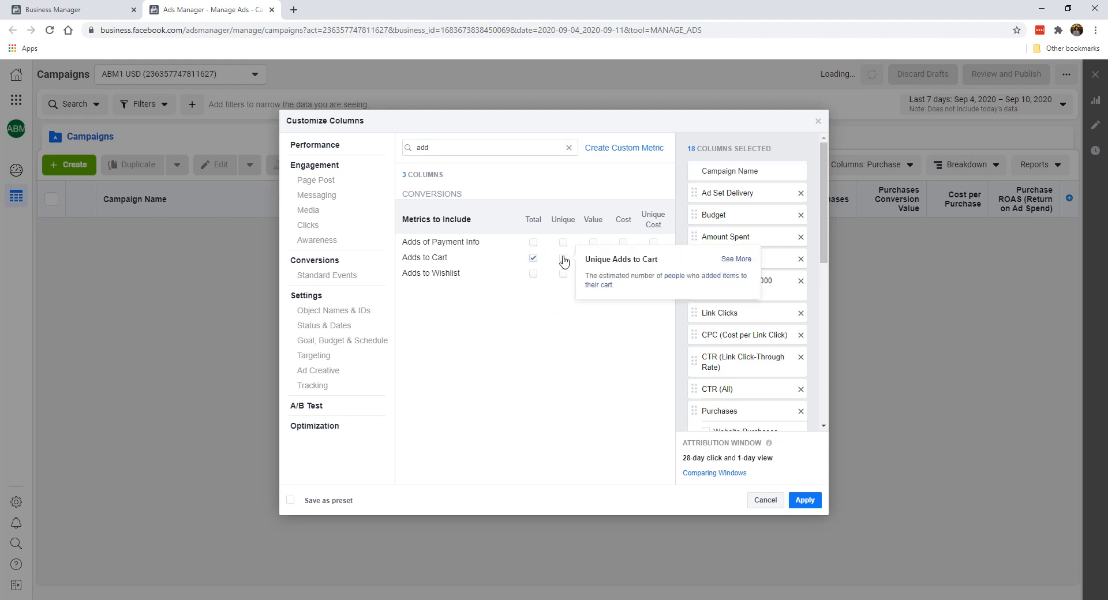
pyautogui.click(563, 258)
pyautogui.click(624, 258)
# Exclude the website, offline and On-Facebook breakdowns from Adds to Cart and remove the Unique Adds to Cart column
pyautogui.scroll(-2, 779, 312)
pyautogui.scroll(-5, 779, 312)
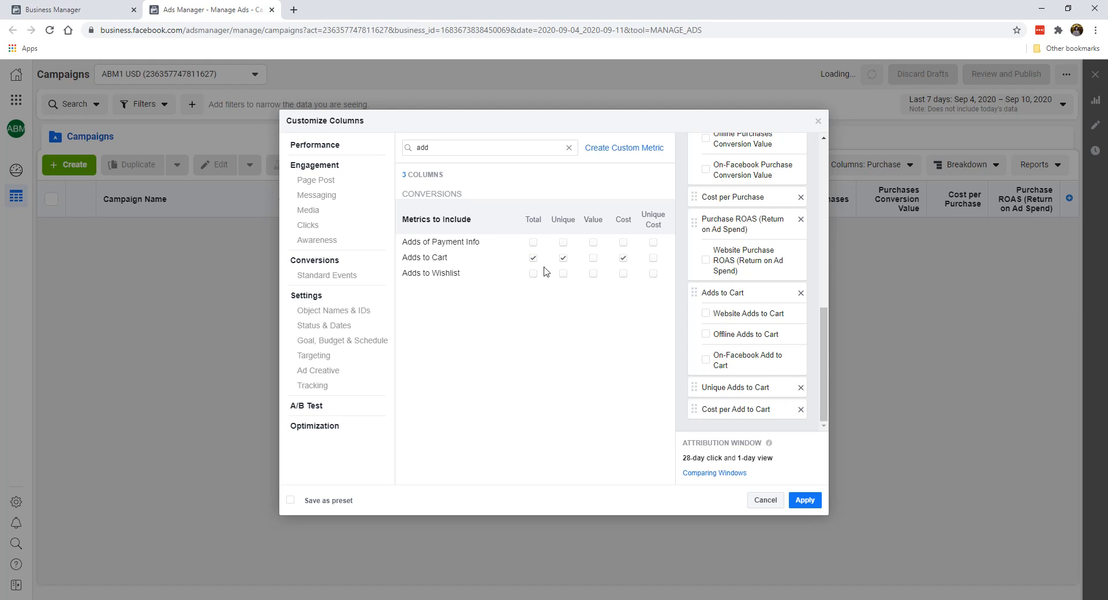
pyautogui.click(563, 257)
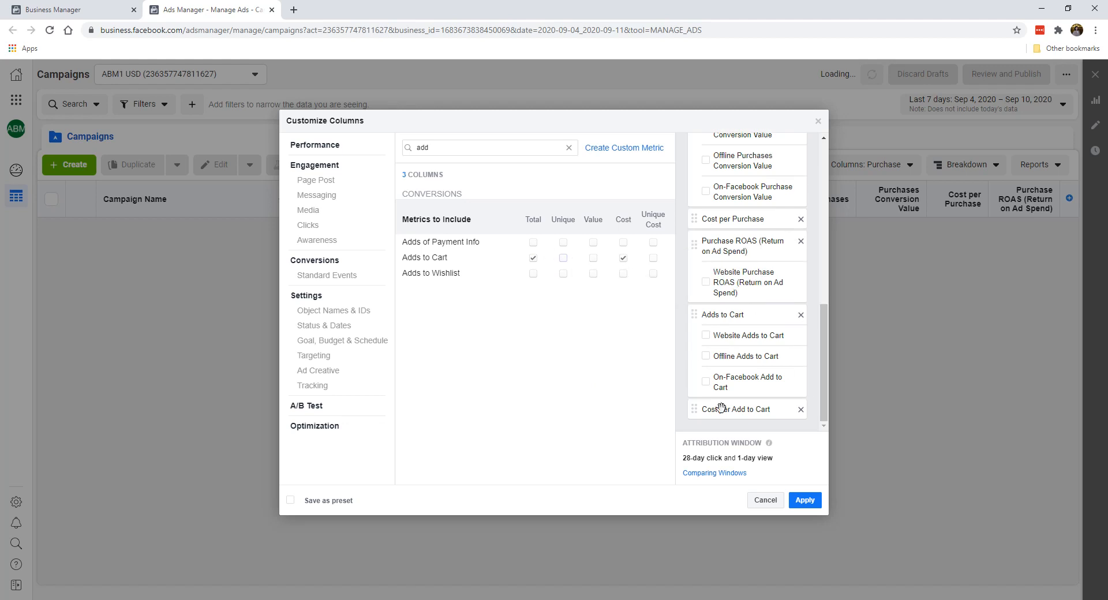
# Find Checkouts Initiated with "ini" and add its total and cost columns without the website, offline and On-Facebook breakdowns
pyautogui.doubleClick(483, 144)
pyautogui.write('ini')
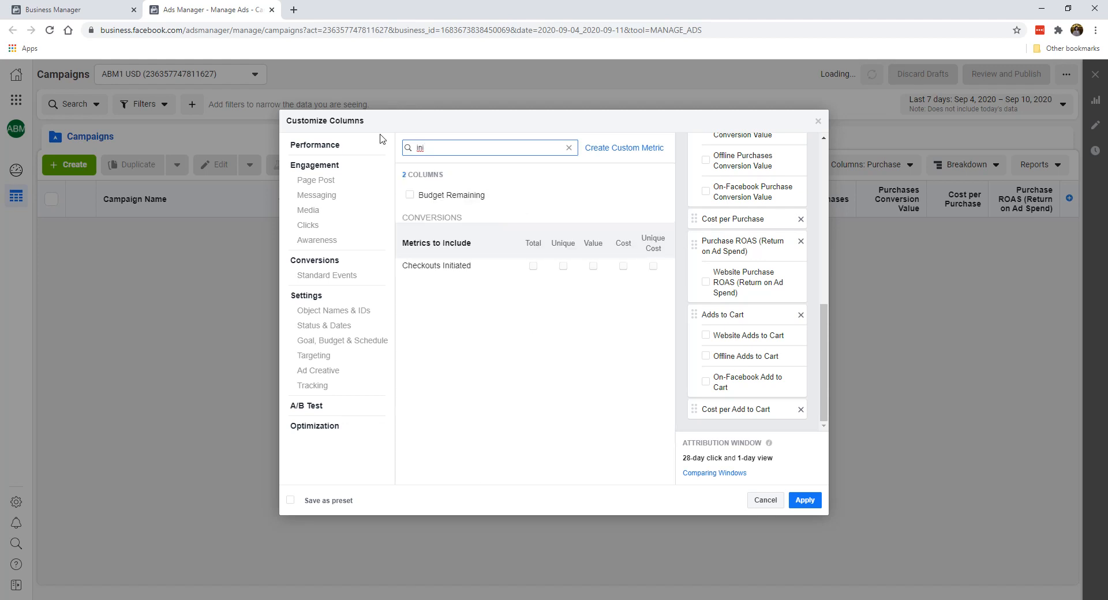
pyautogui.click(532, 266)
pyautogui.click(623, 266)
pyautogui.click(706, 349)
pyautogui.click(706, 382)
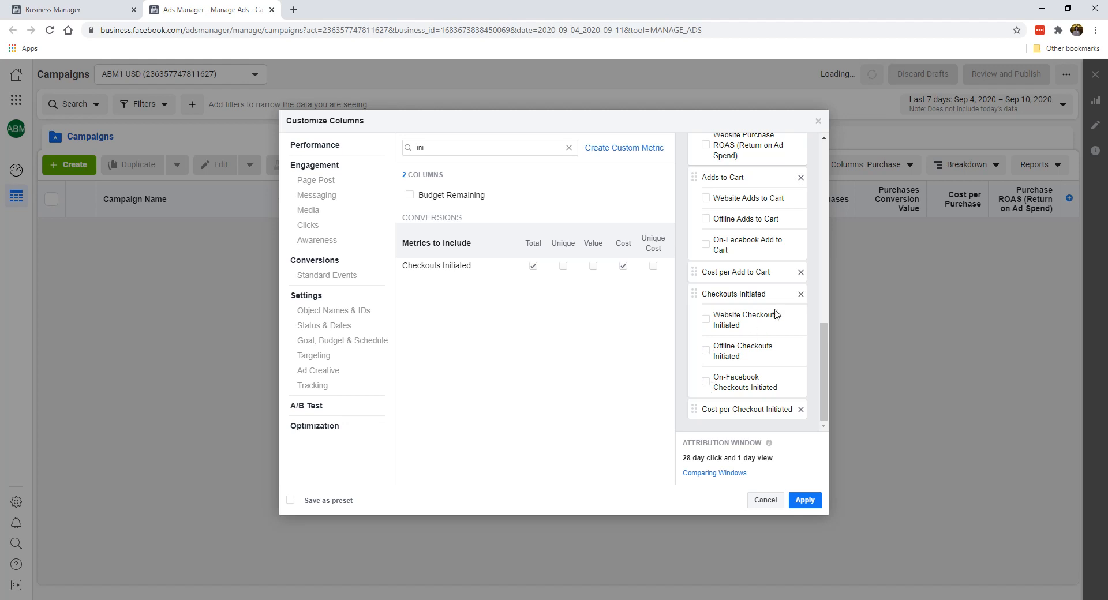
# Remove the Checkouts Initiated and Cost per Checkout Initiated columns from the selection
pyautogui.click(801, 295)
pyautogui.click(801, 410)
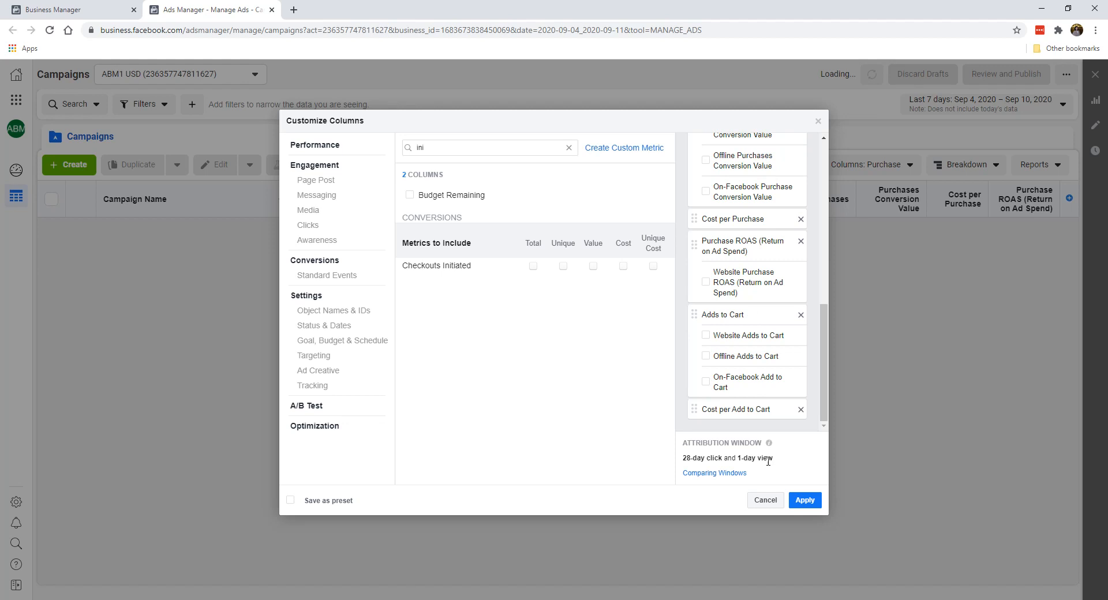
# Save the extended column selection as a preset named "E-Commerce" and apply it
pyautogui.click(340, 501)
pyautogui.doubleClick(407, 502)
pyautogui.write('E-Commerce')
pyautogui.click(805, 500)
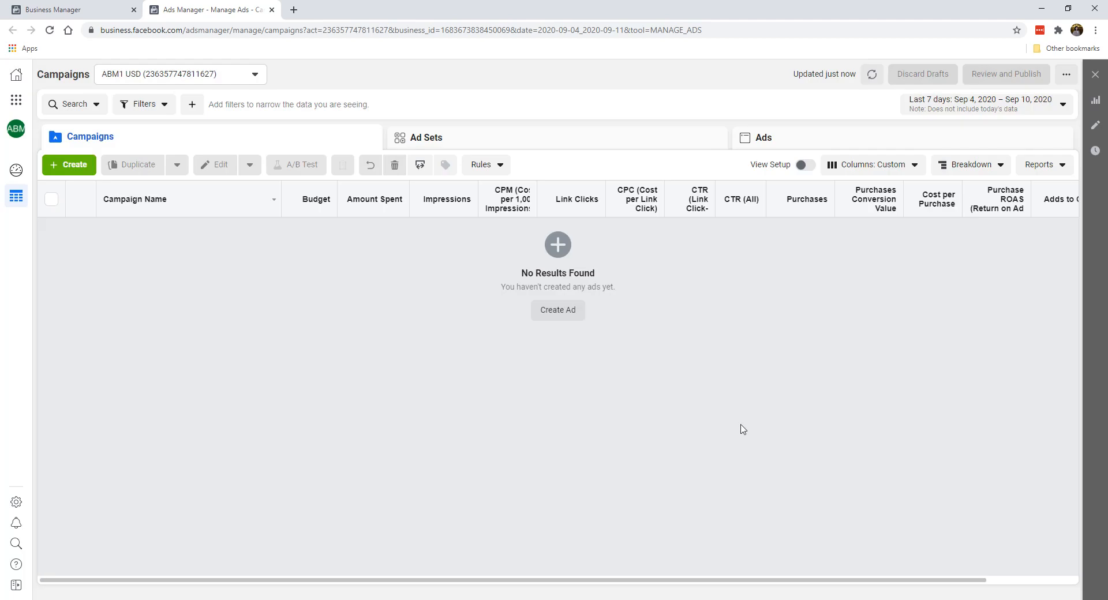